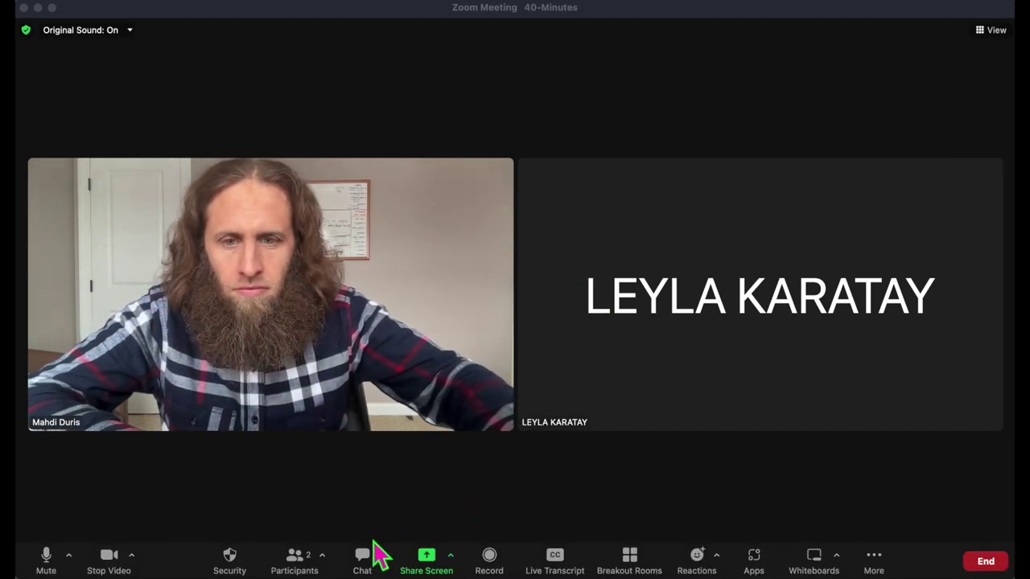
Step: Open the Zoom meeting's Chat window beside the video tiles
click(364, 563)
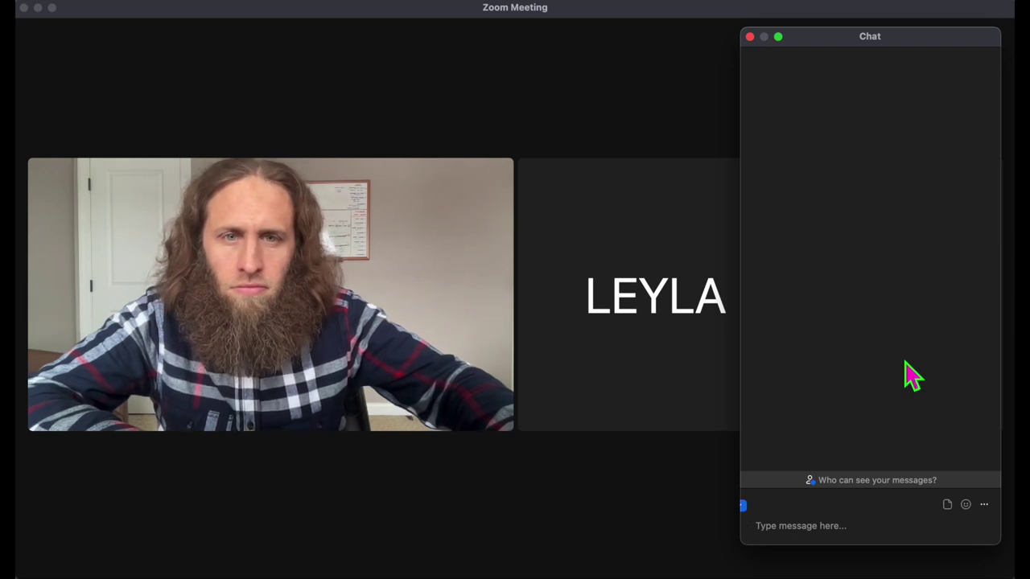
mouse_move(655, 472)
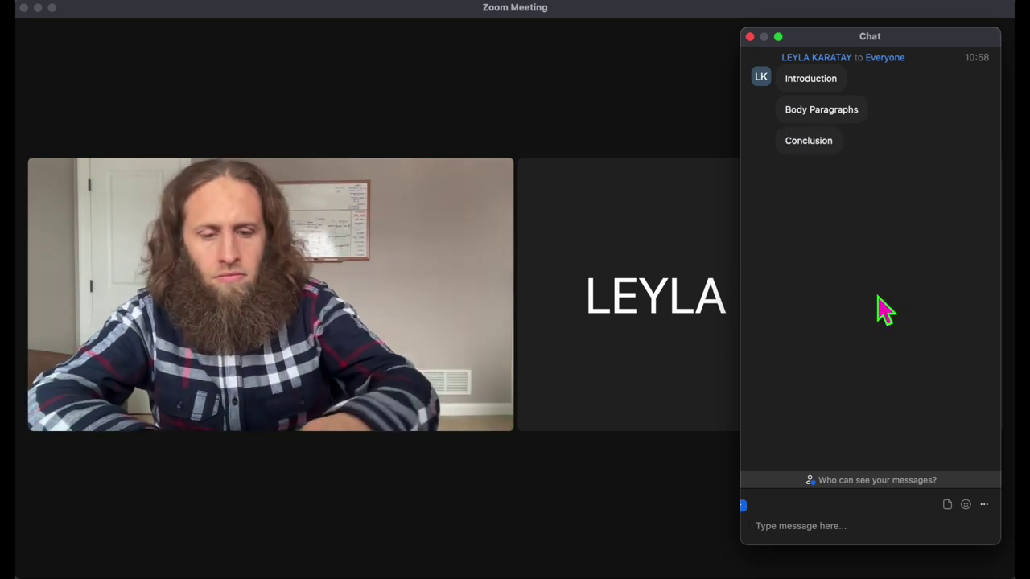
Step: Send an 'Introduction' chat message with dashed lines asking who the subject is and 'What does he do?'
text(INtro)
key(BackSpace)
key(BackSpace)
key(BackSpace)
key(BackSpace)
key(BackSpace)
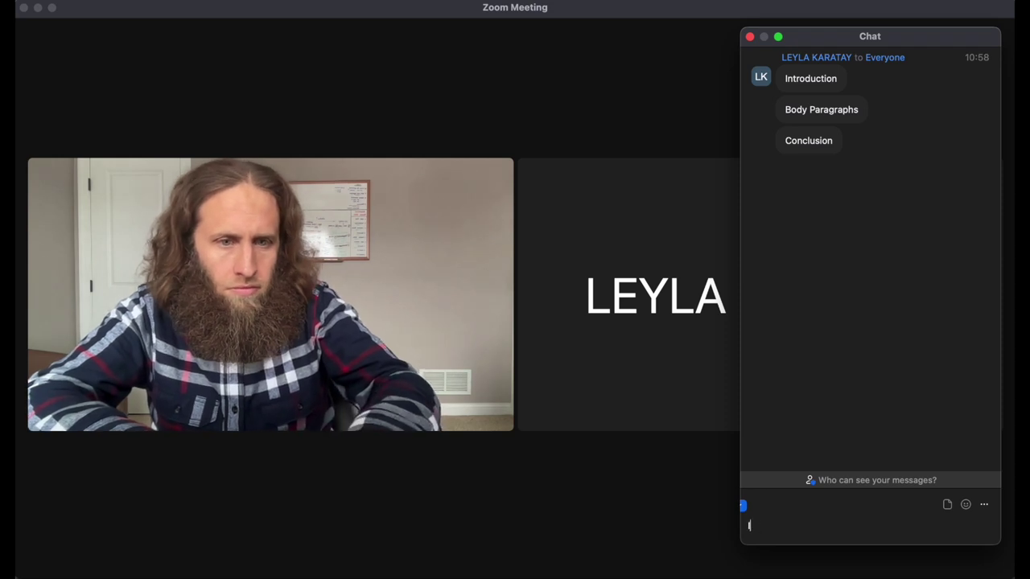
text(Introduction)
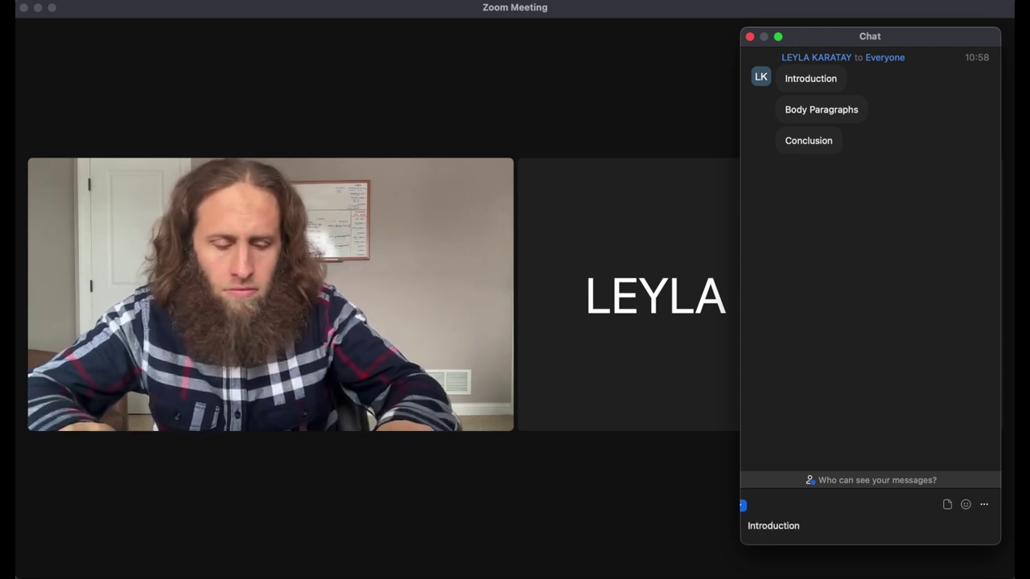
key(shift+Return)
text(-)
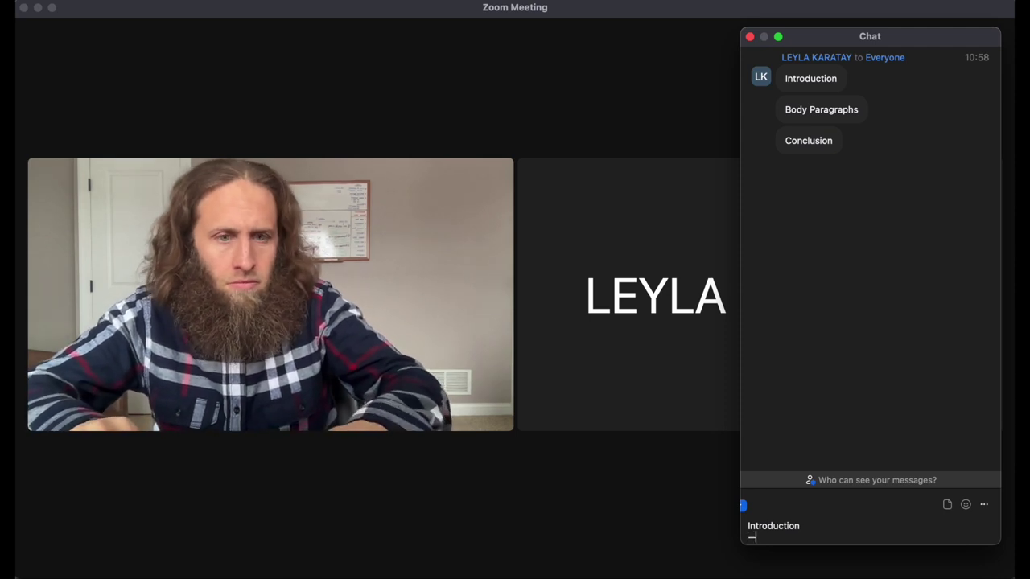
text(Wha)
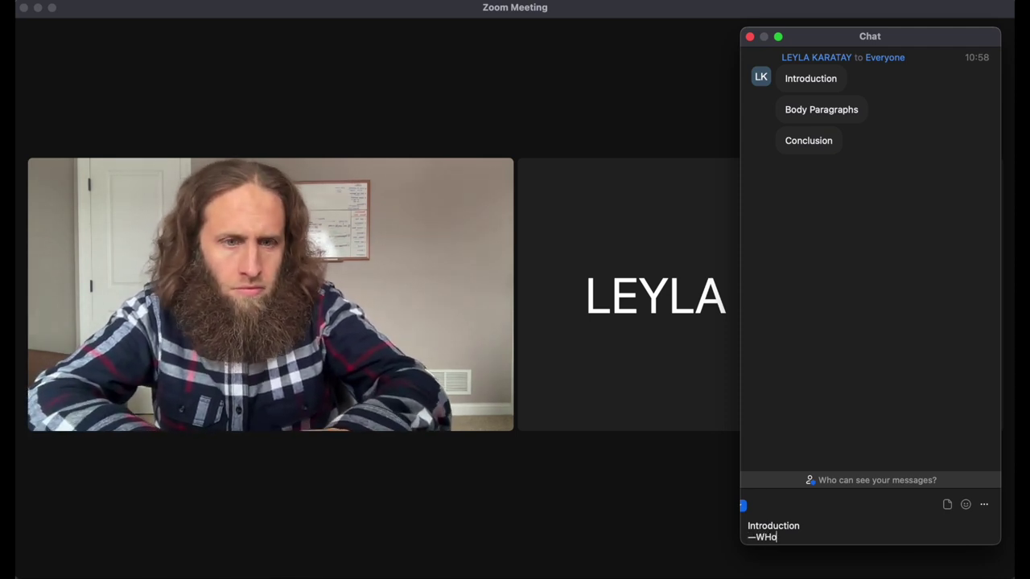
key(BackSpace)
key(BackSpace)
text(ho is)
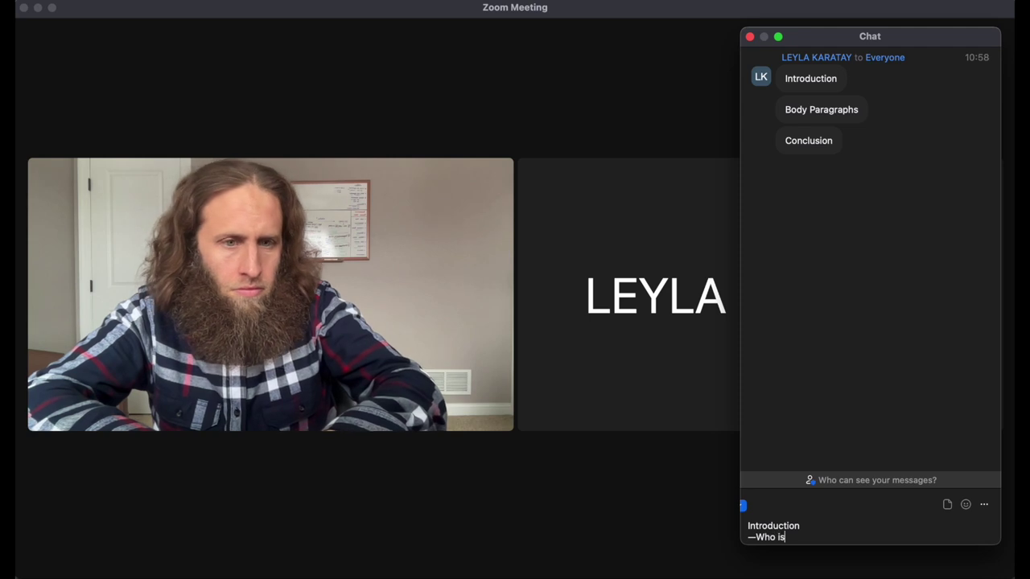
text( Evan Lut)
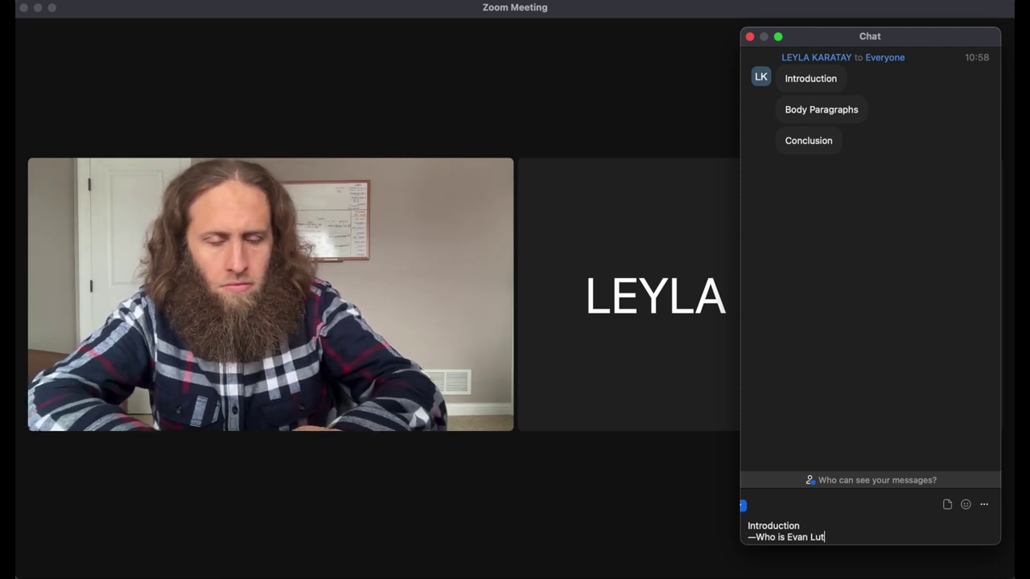
text(z?)
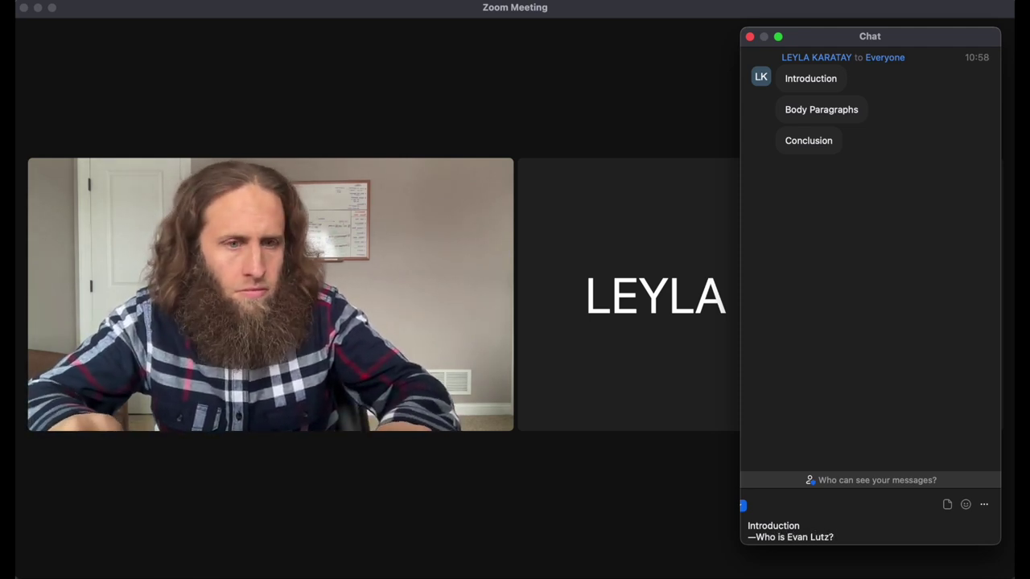
key(shift+Return)
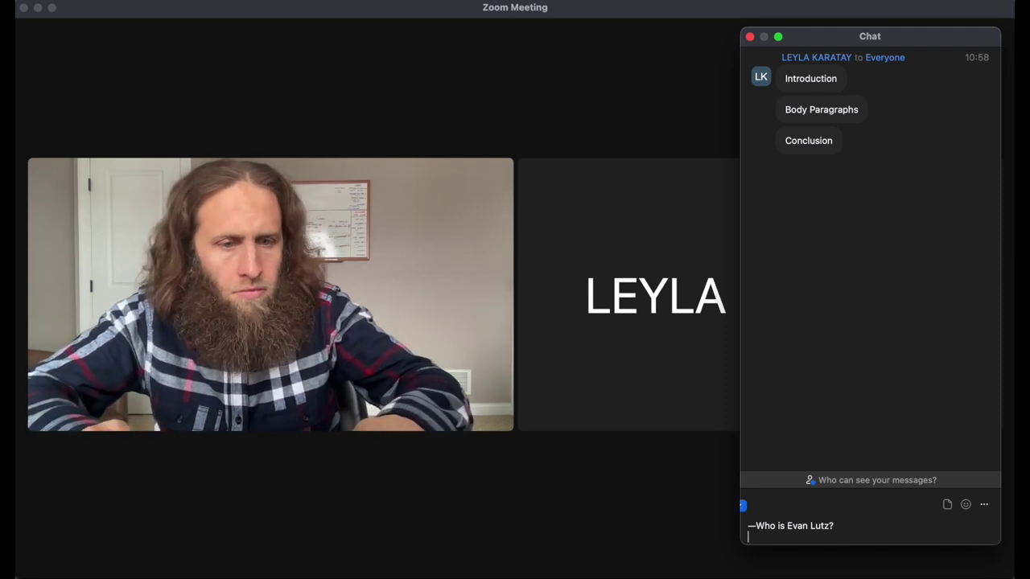
text(—Wh)
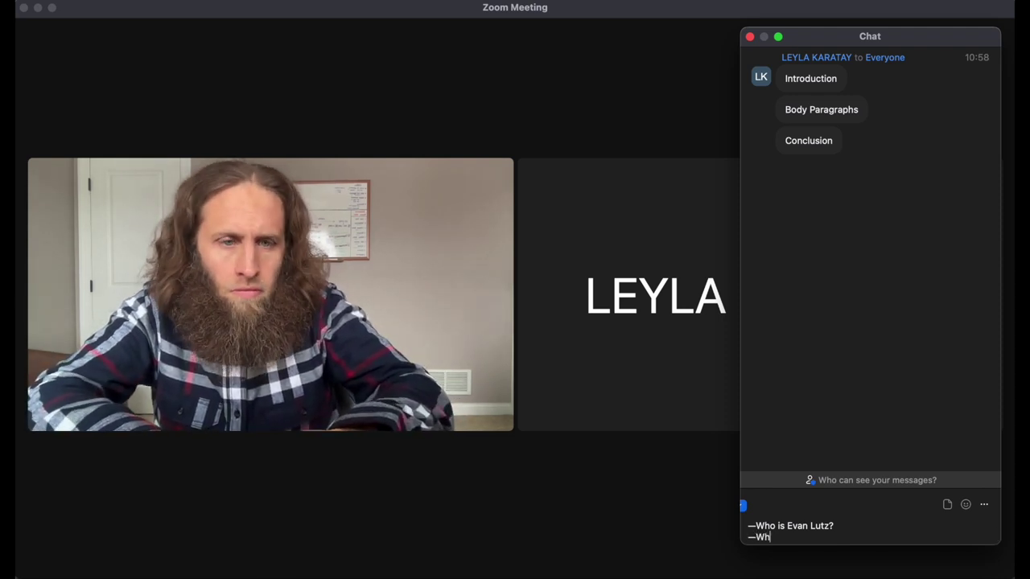
text(at does he do?)
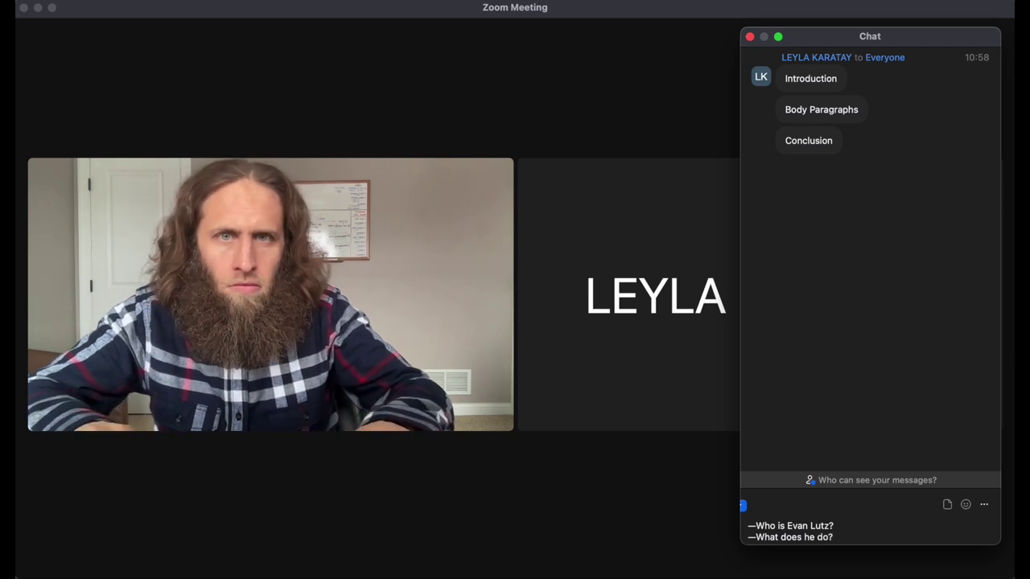
key(Return)
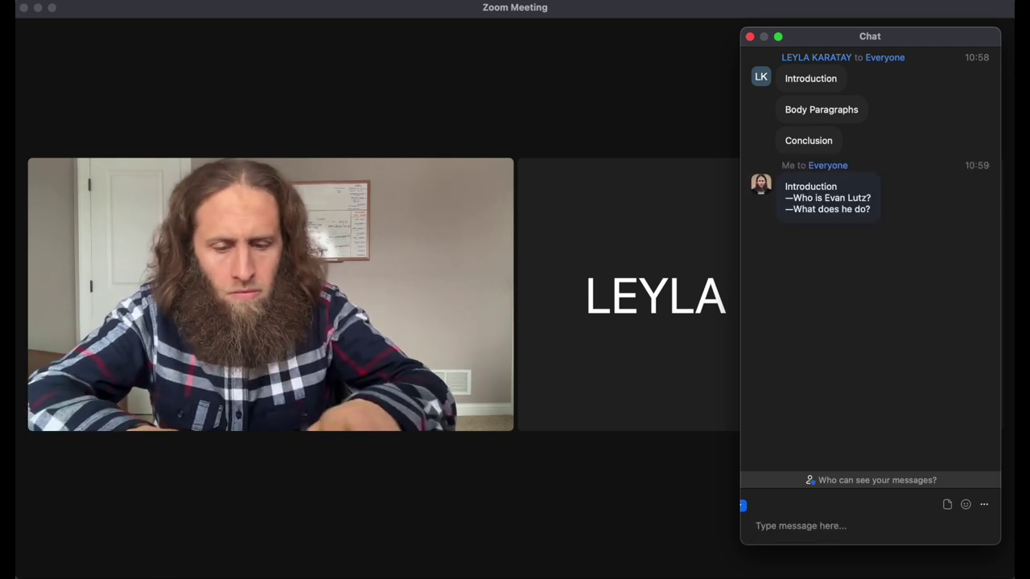
Step: Send a 'Body Paragraphs' message listing —Main Point 1, —Main Point 2 and —Main Point 3
text(Bod)
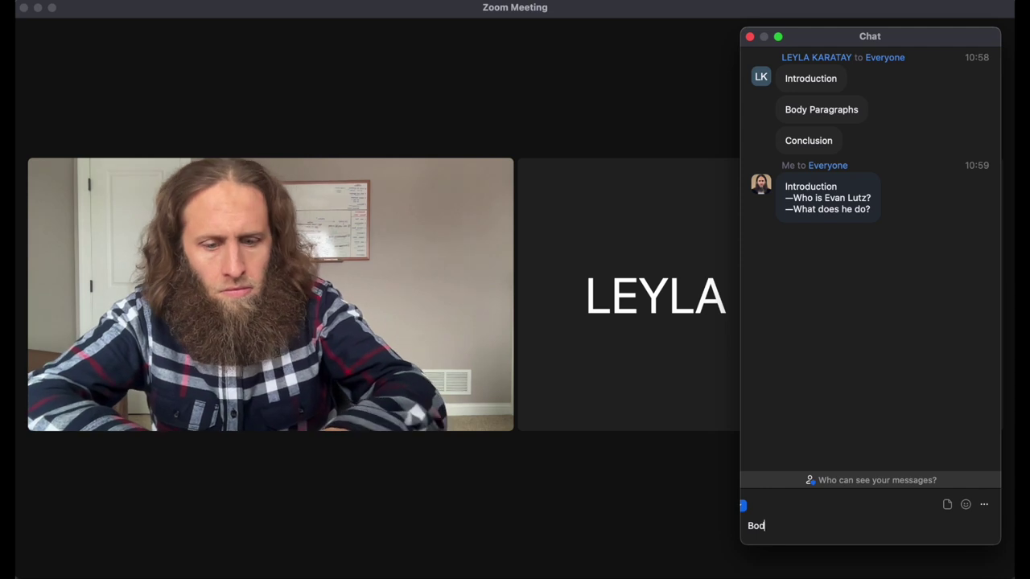
text(y Parag)
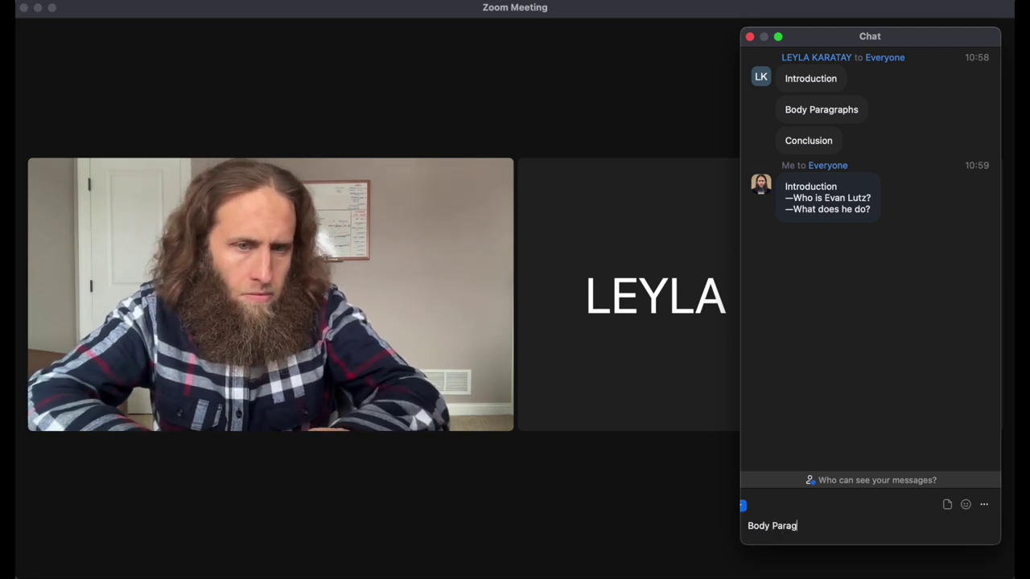
text(raph)
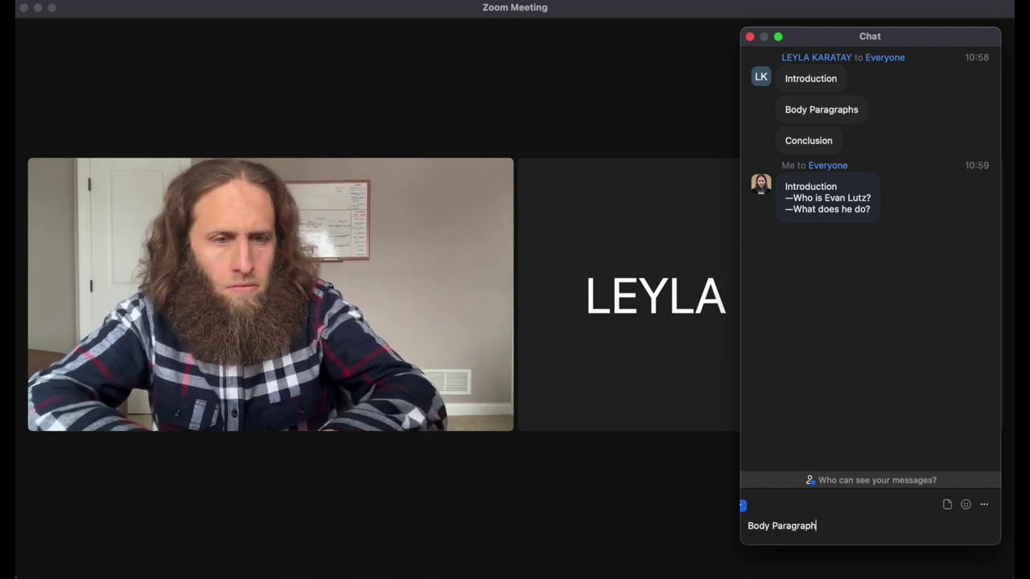
text(s)
key(shift+Return)
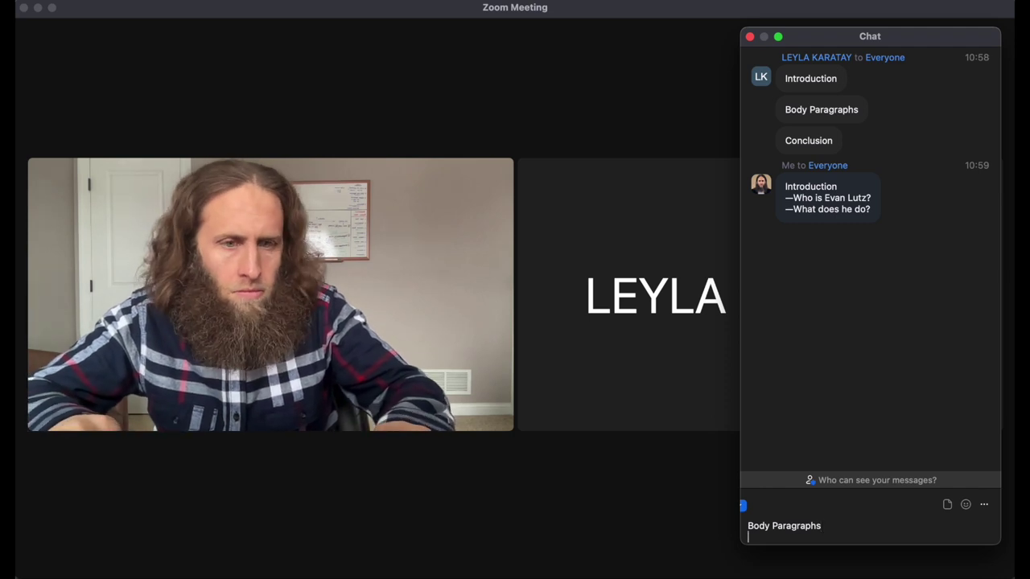
text(—)
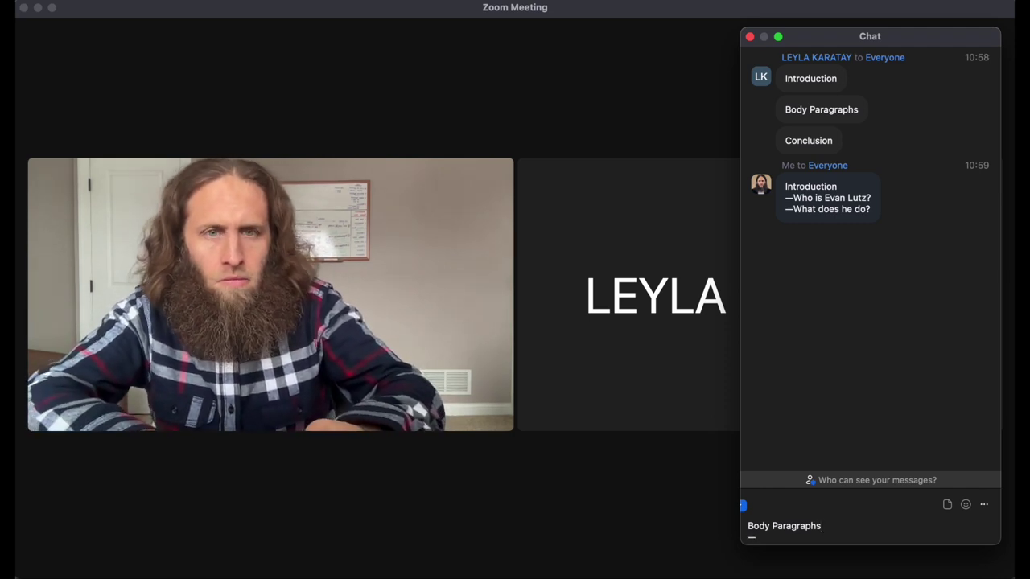
text(Ma)
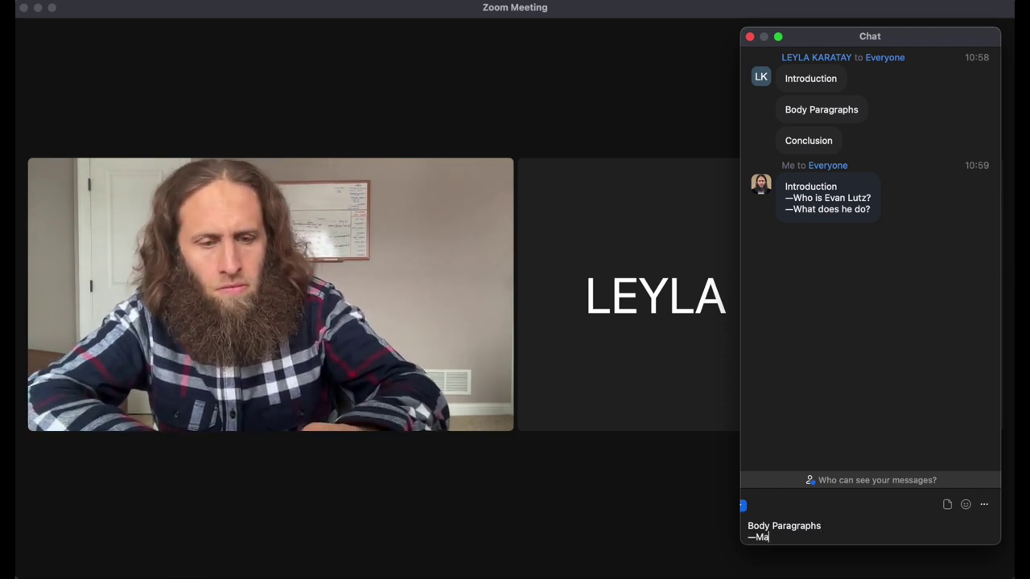
text(in Point 1)
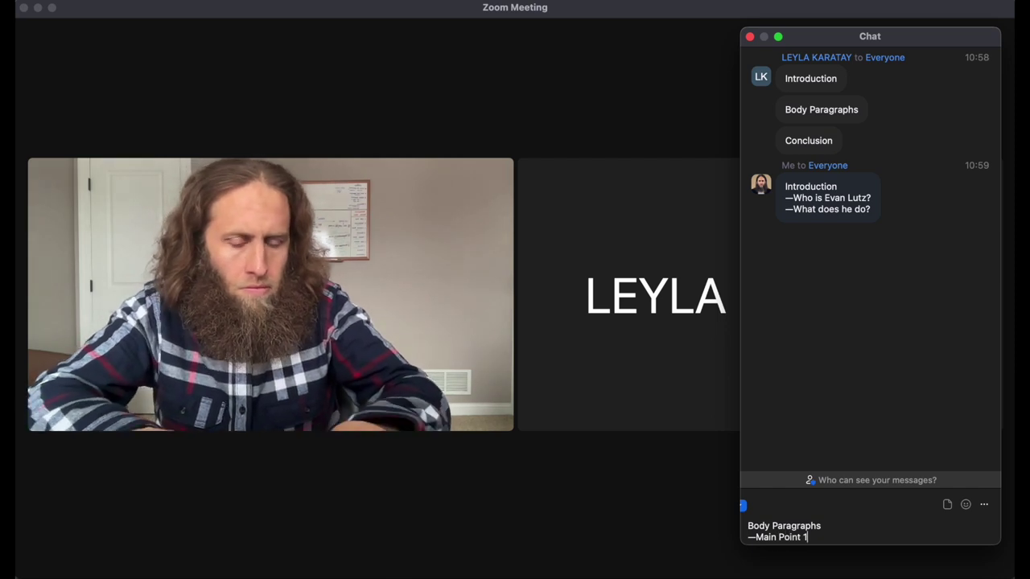
key(shift+Return)
text(—)
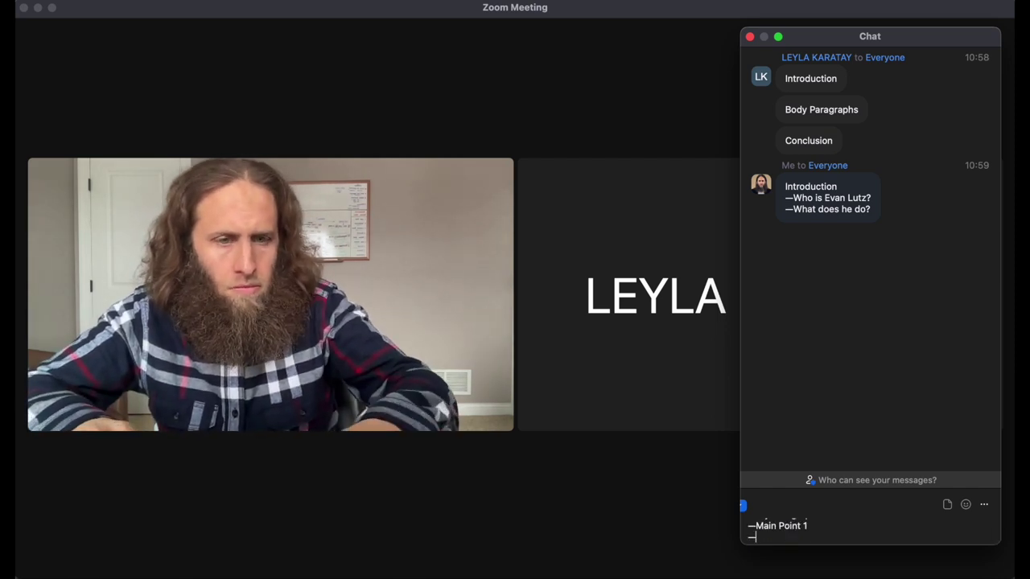
text(Main POint)
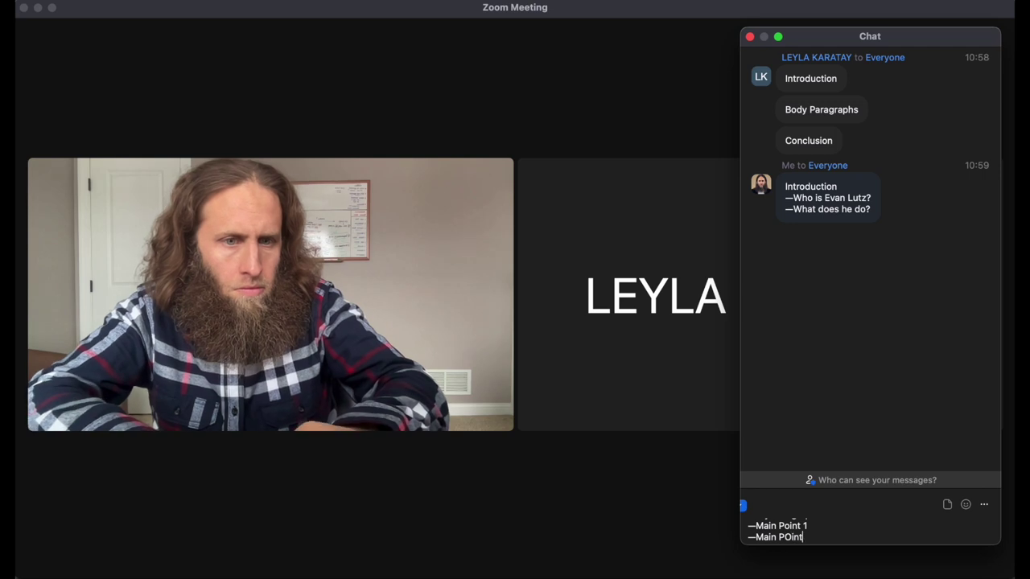
key(BackSpace)
key(BackSpace)
text(oint )
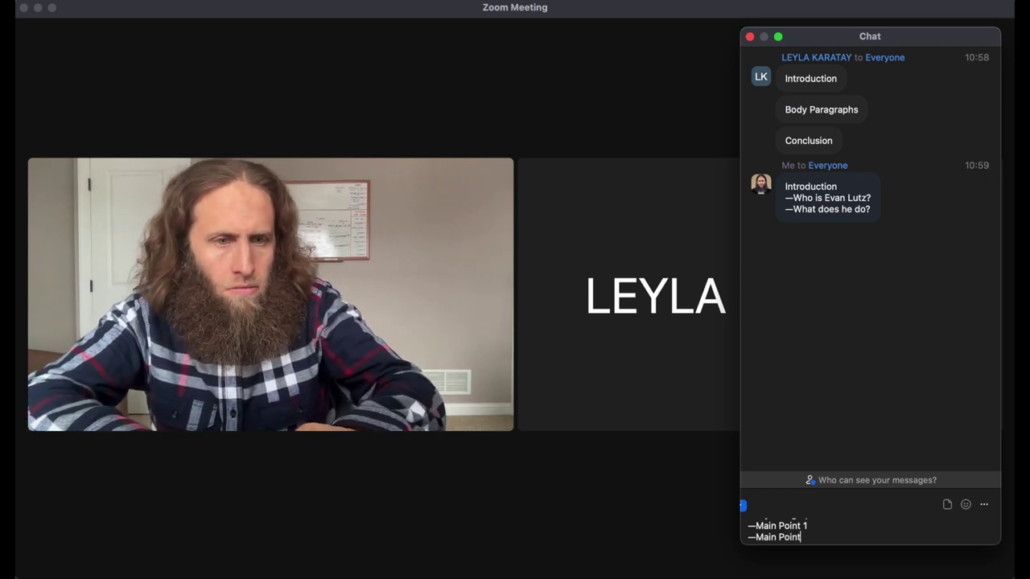
text(2)
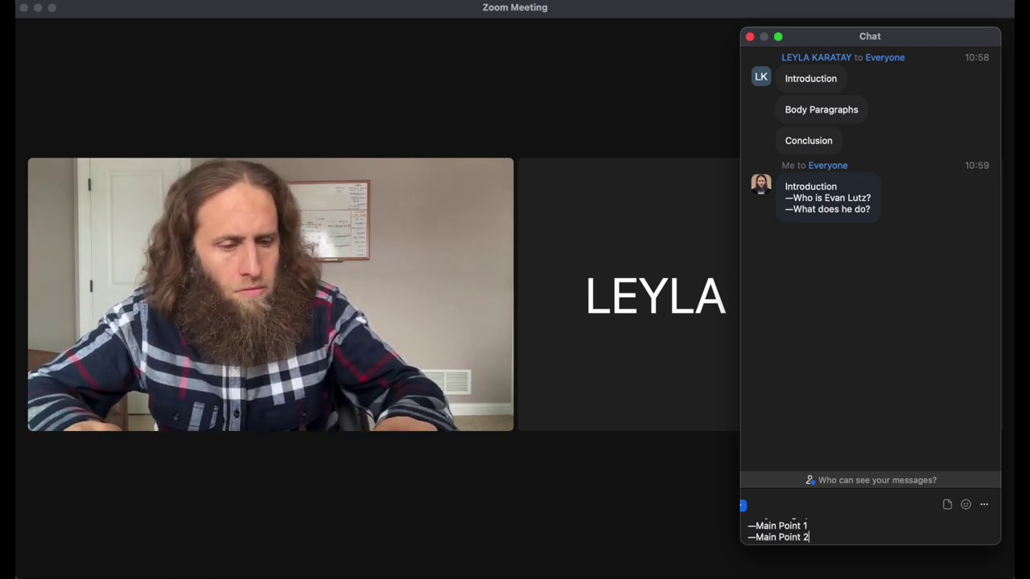
key(shift+Return)
text(—)
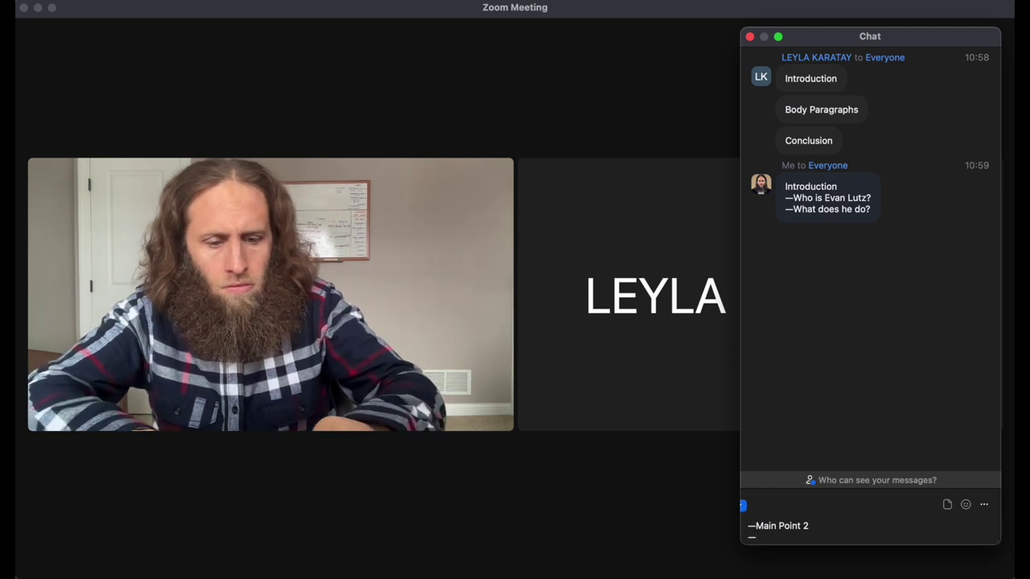
text(Main Point )
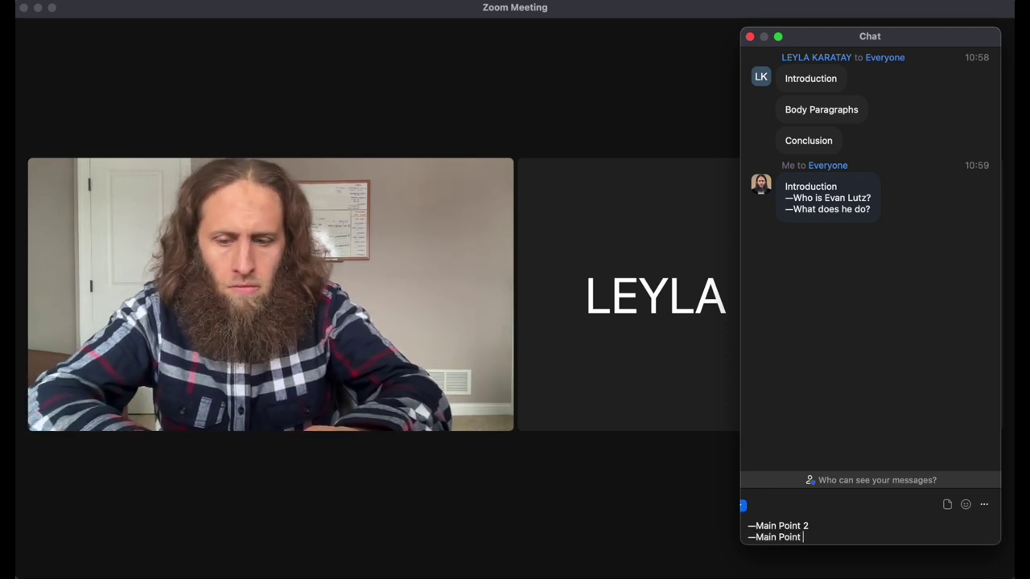
text(3)
key(Return)
Step: Draft a 'Conclusion' message with the line '—Why does it matter?'
text(Conclusion)
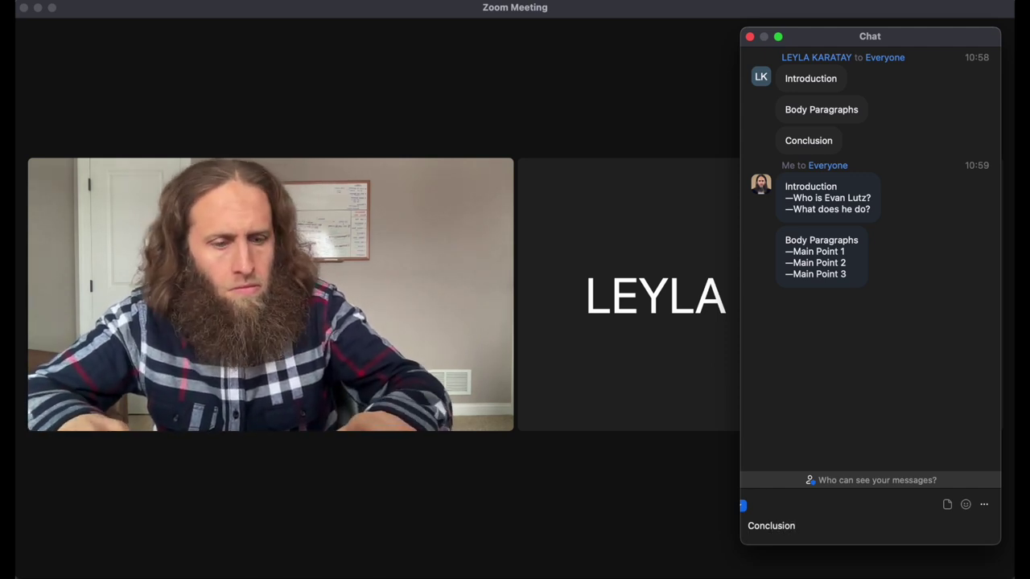
key(shift+Return)
text(—W)
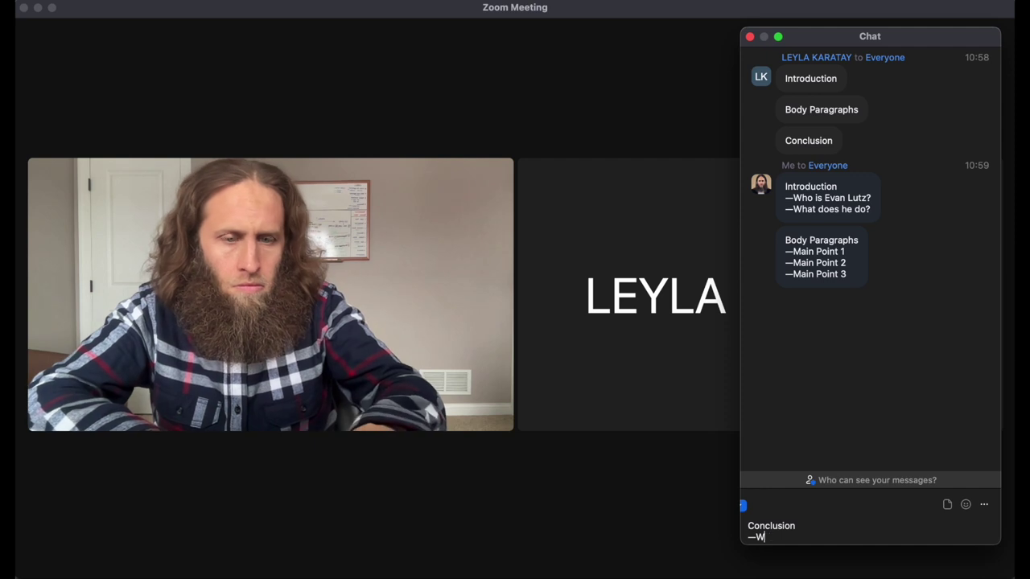
text(hy does it matter?)
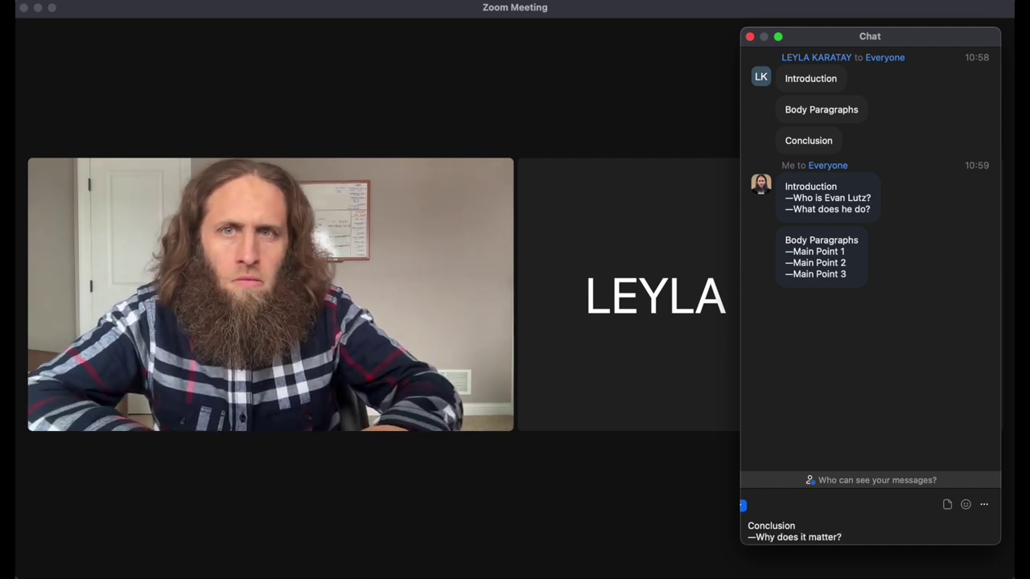
Step: Send the Conclusion message, then switch to the VOA article in the browser
key(Return)
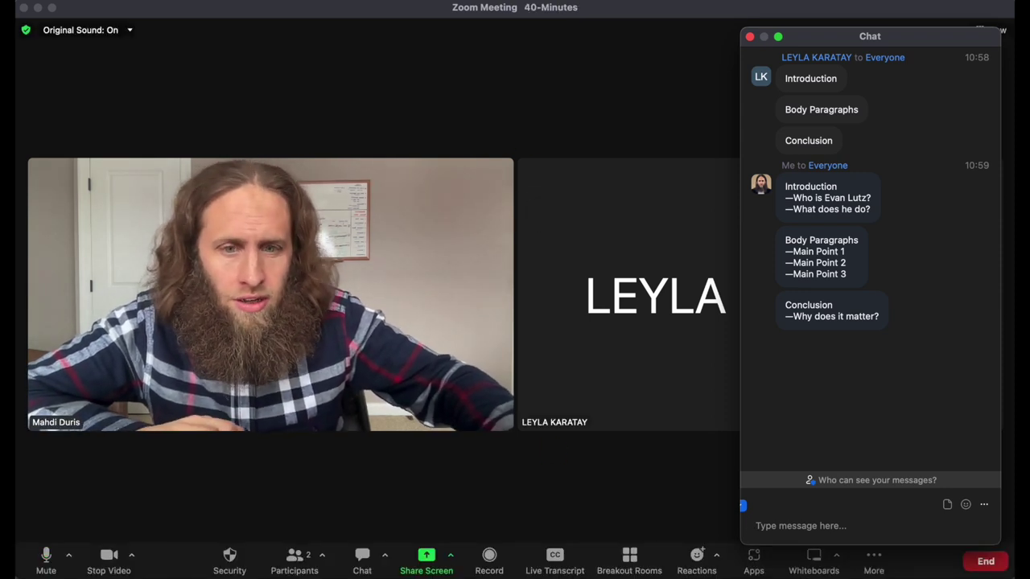
key(super+Tab)
Step: Copy the word 'Philadelphia' from the VOA article and send it as a Zoom chat message
scroll(616, 414, down, 2)
scroll(616, 414, down, 10)
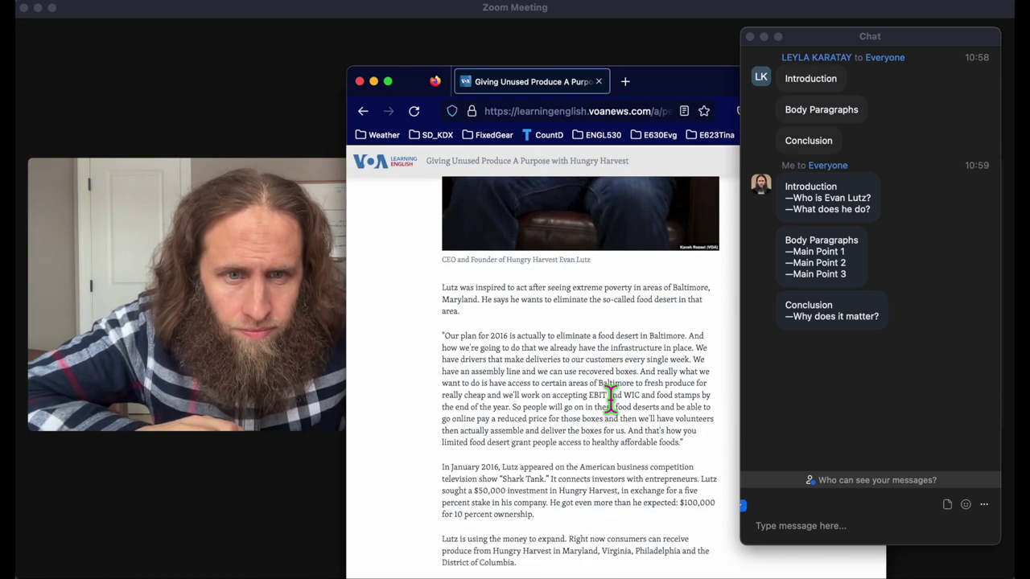
scroll(617, 415, down, 2)
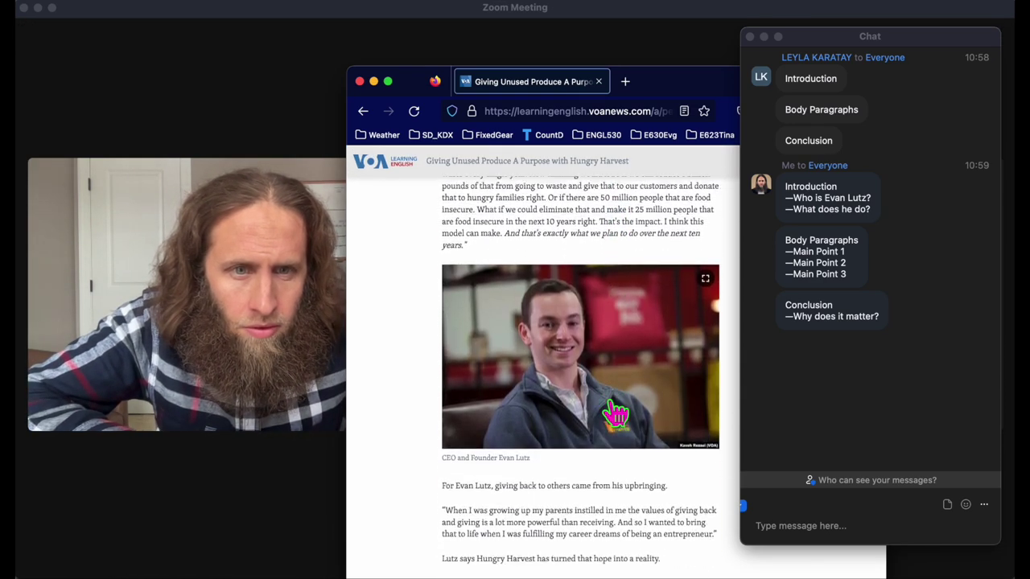
scroll(616, 414, up, 4)
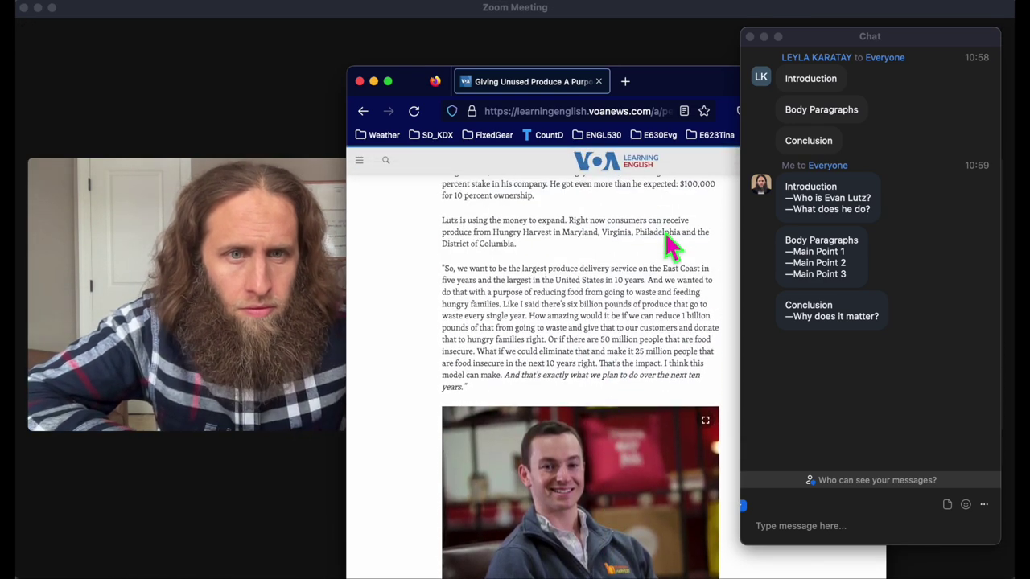
double_click(658, 232)
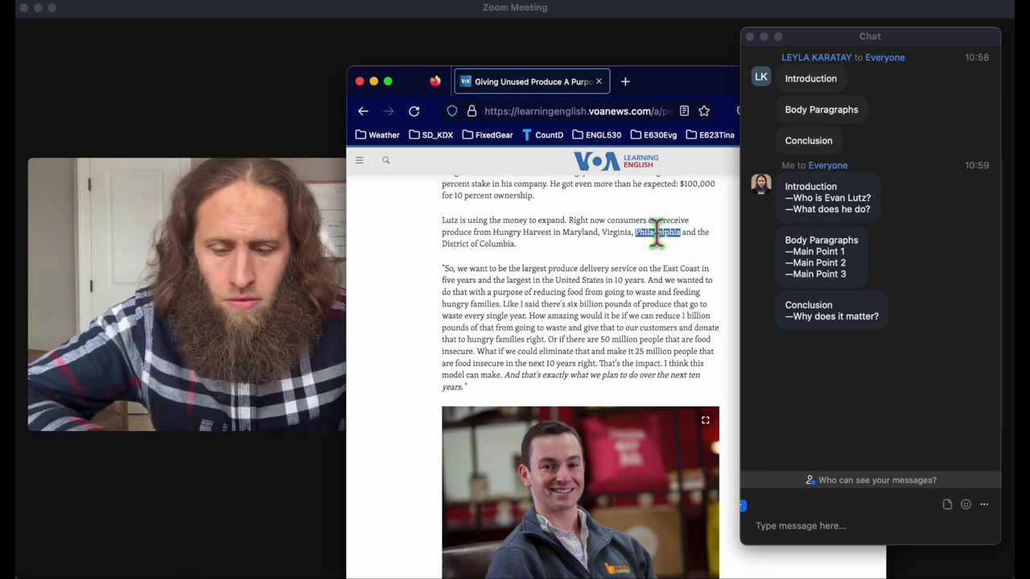
key(super+c)
click(816, 527)
key(super+v)
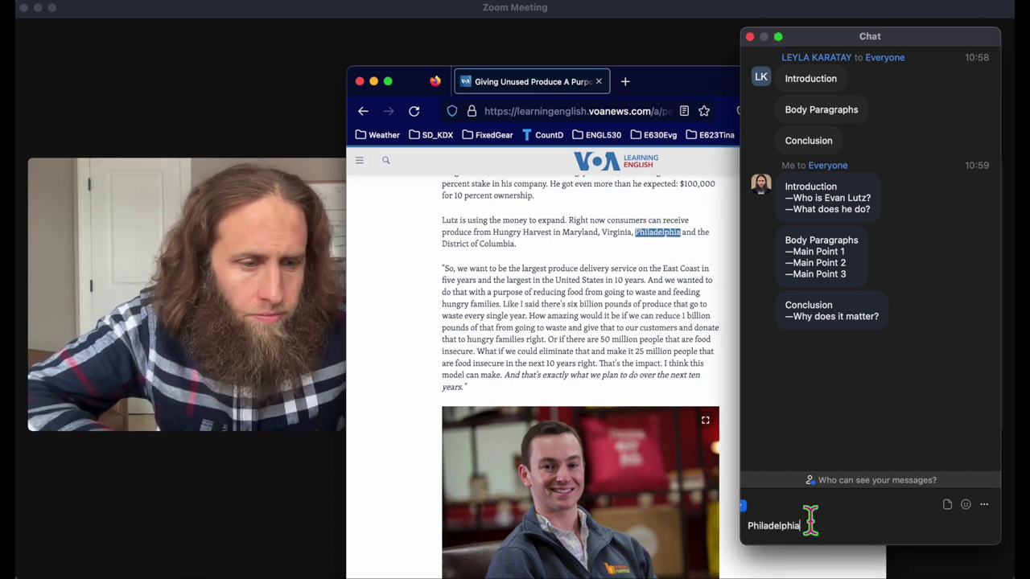
key(Return)
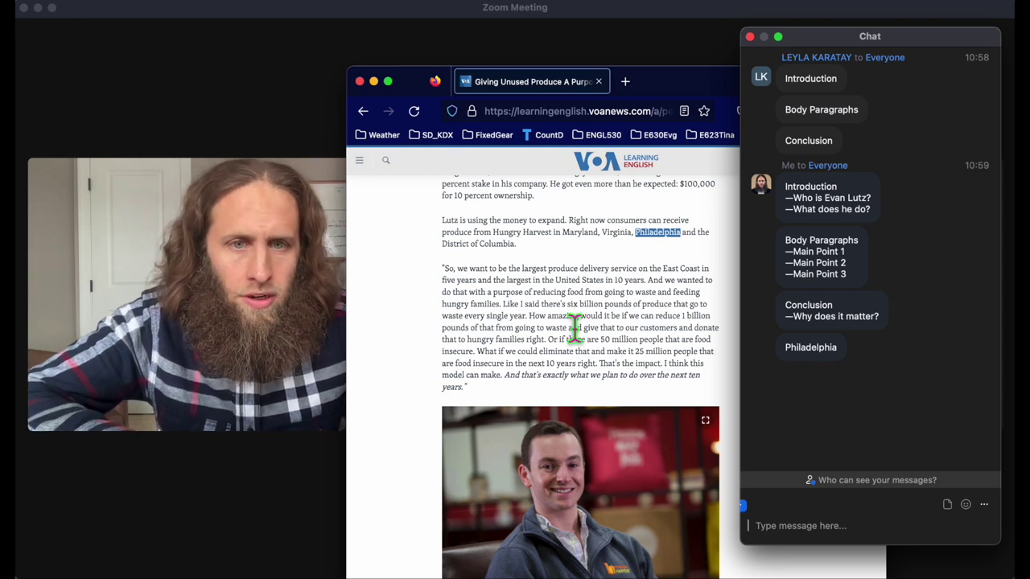
Step: Copy 'instilled' from the article and send it as a Zoom chat message
scroll(607, 431, down, 3)
scroll(604, 430, down, 5)
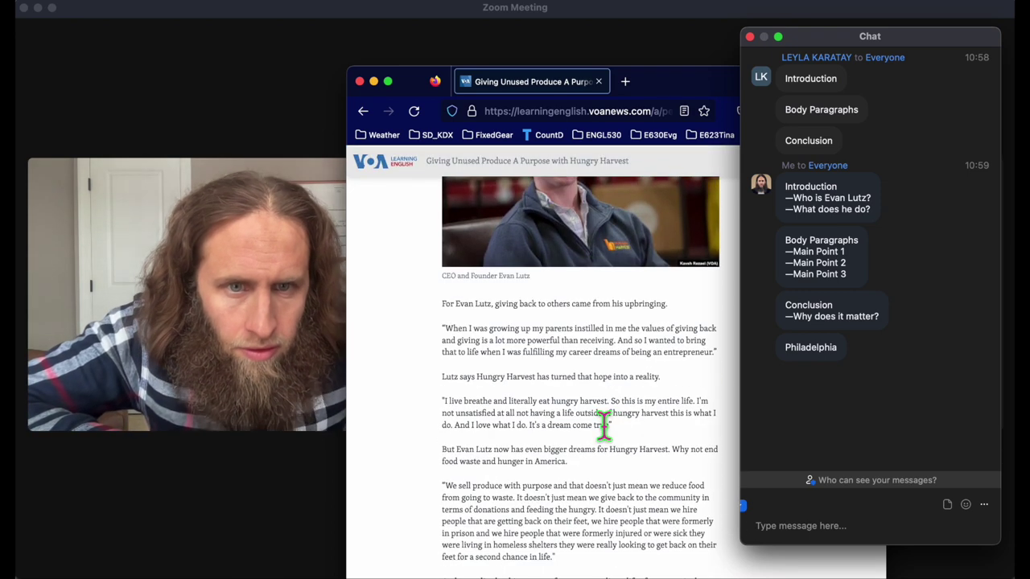
double_click(590, 280)
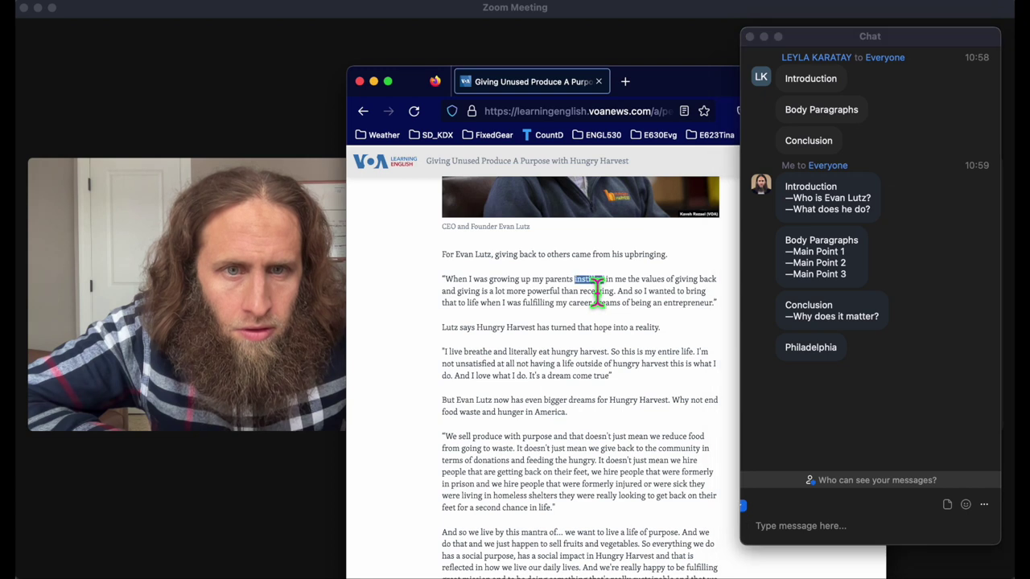
click(863, 544)
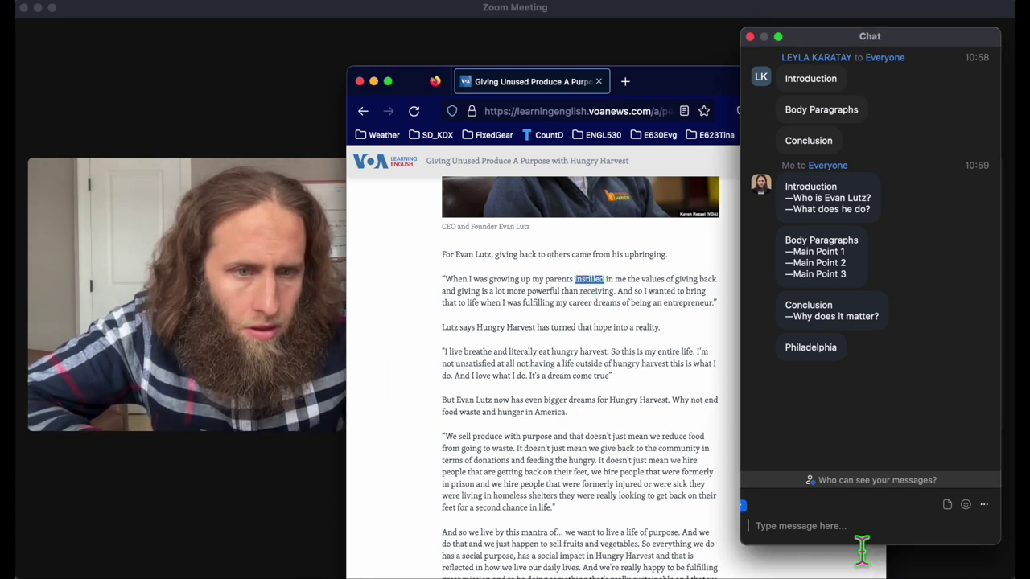
key(super+v)
key(Return)
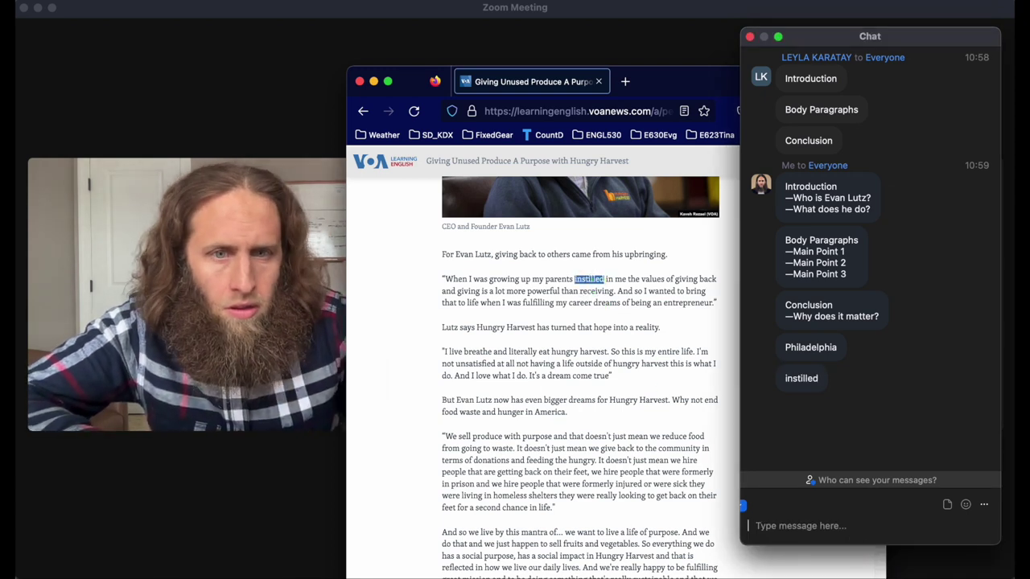
Step: Send 'entrepreneur' to the chat the same way, then minimize Firefox to reveal the meeting
double_click(688, 303)
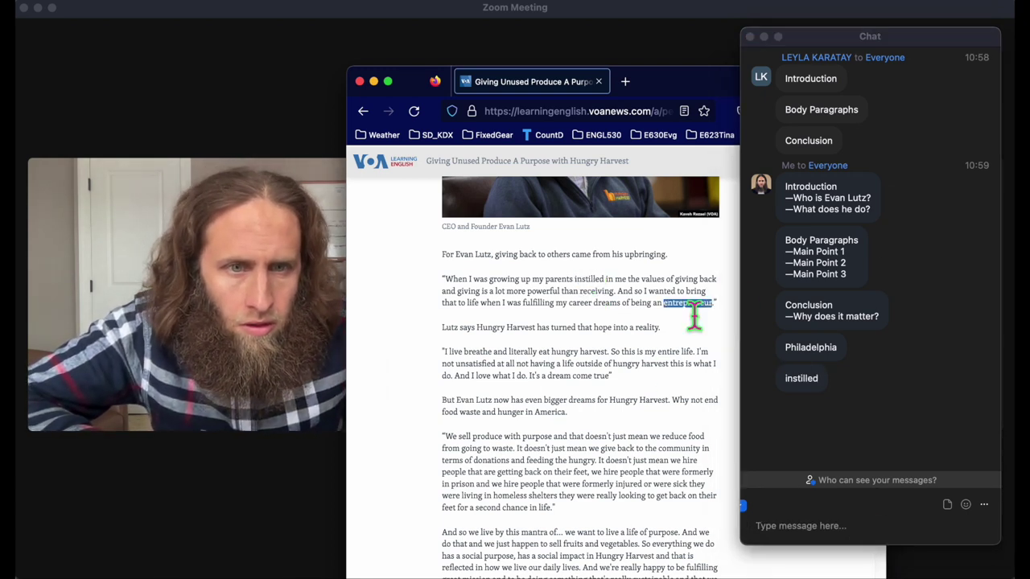
click(815, 524)
key(super+v)
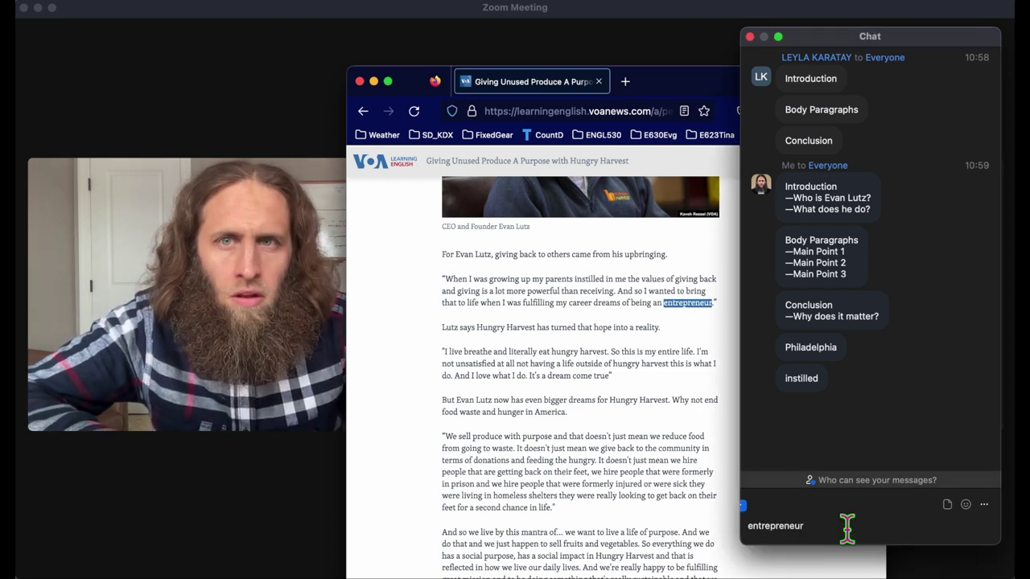
key(Return)
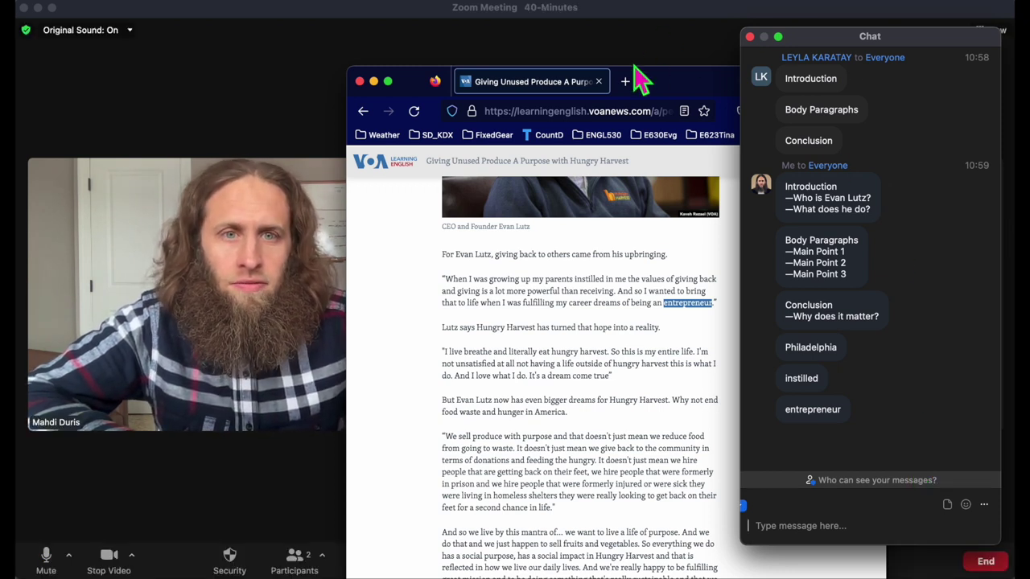
click(373, 81)
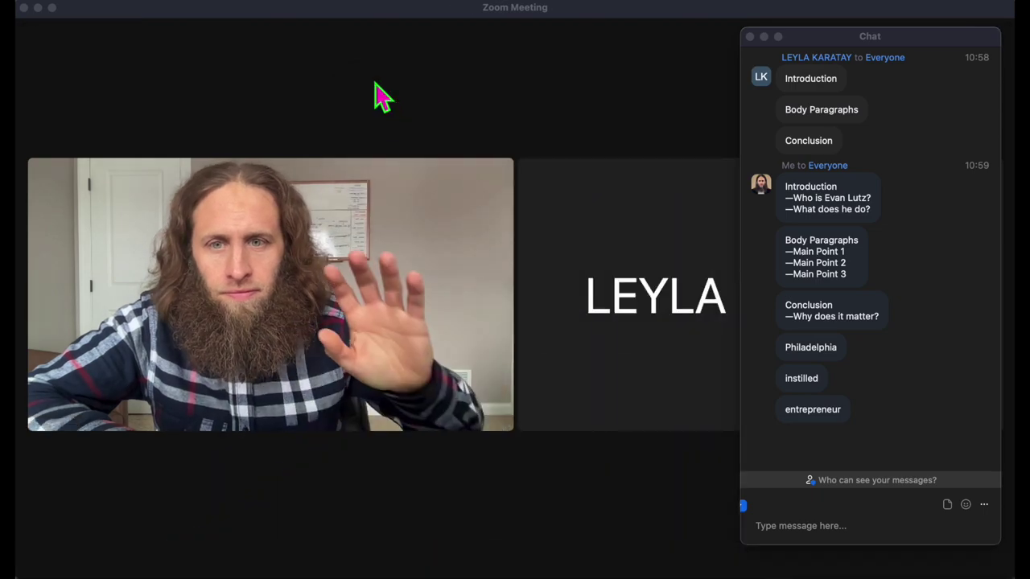